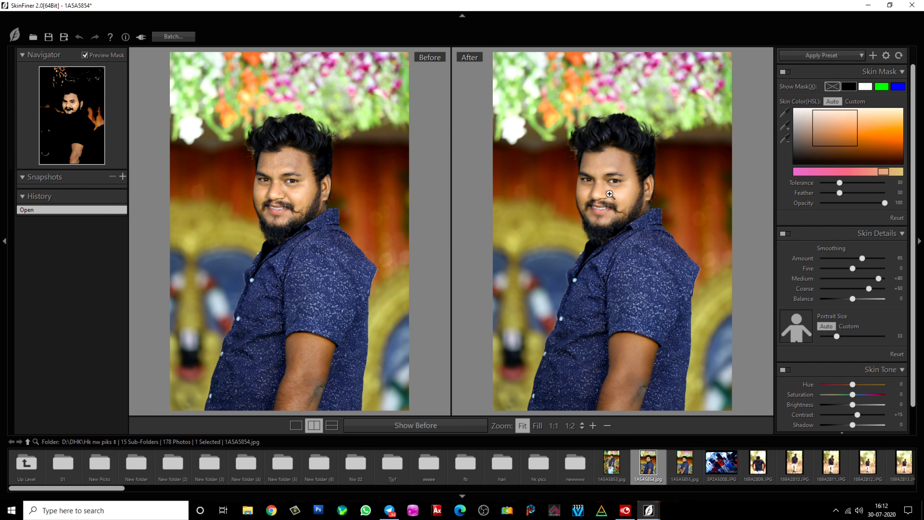
Set the skin smoothing Amount of the portrait 1A5A5854 to 90 and compare the face close up with the original.
click(610, 194)
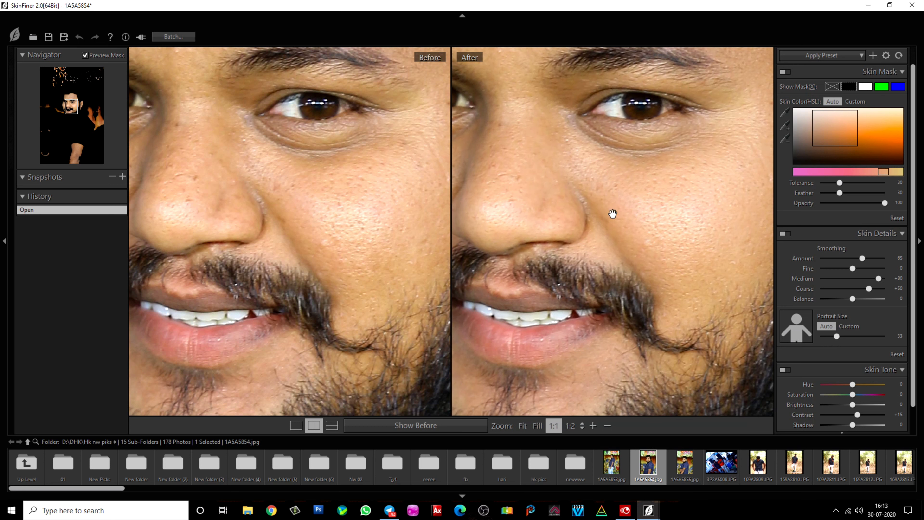
scroll(613, 214, down, 1)
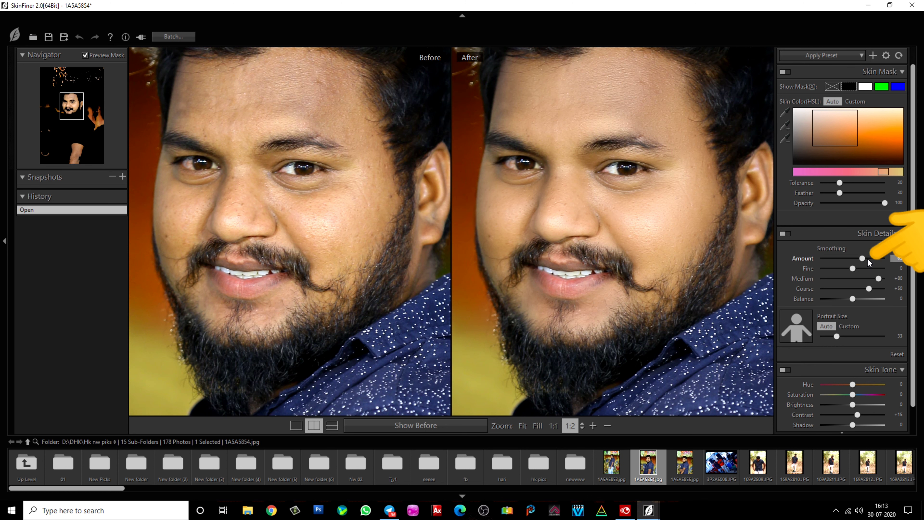
mouse_move(868, 259)
mouse_down()
mouse_move(847, 259)
mouse_move(870, 259)
mouse_up()
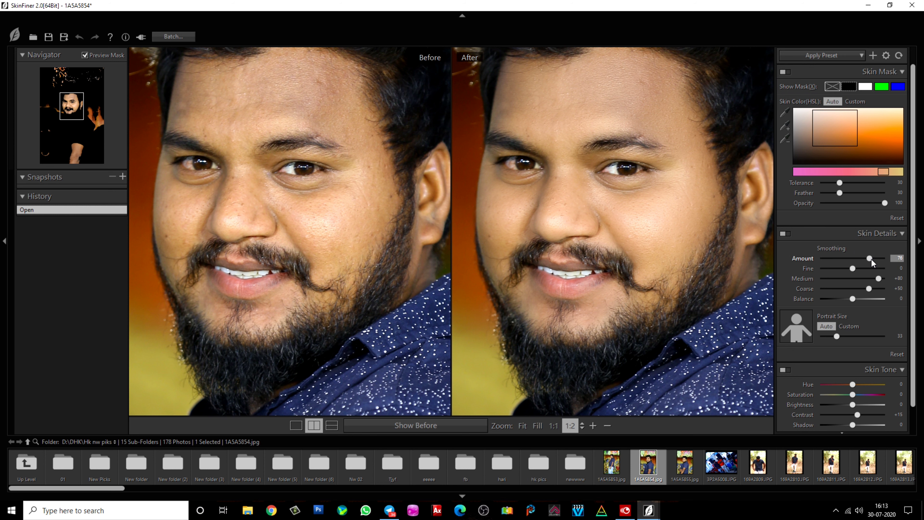
click(871, 258)
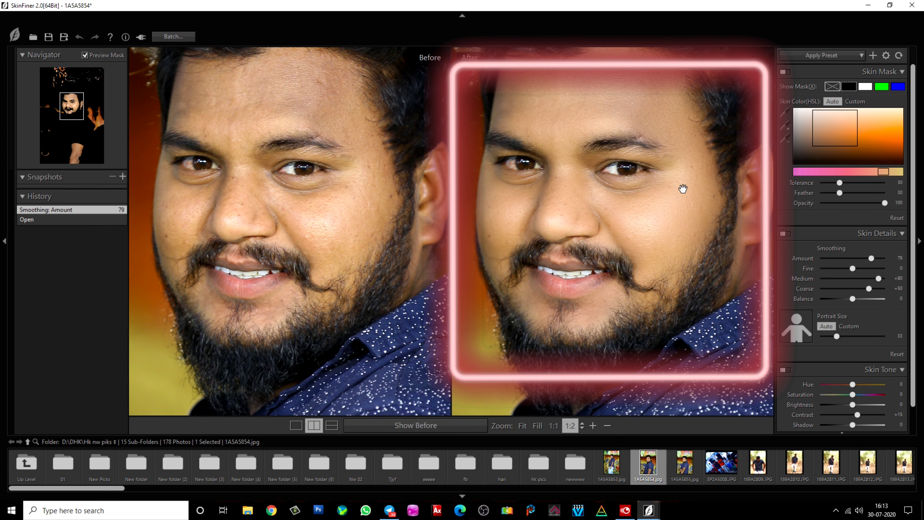
click(866, 257)
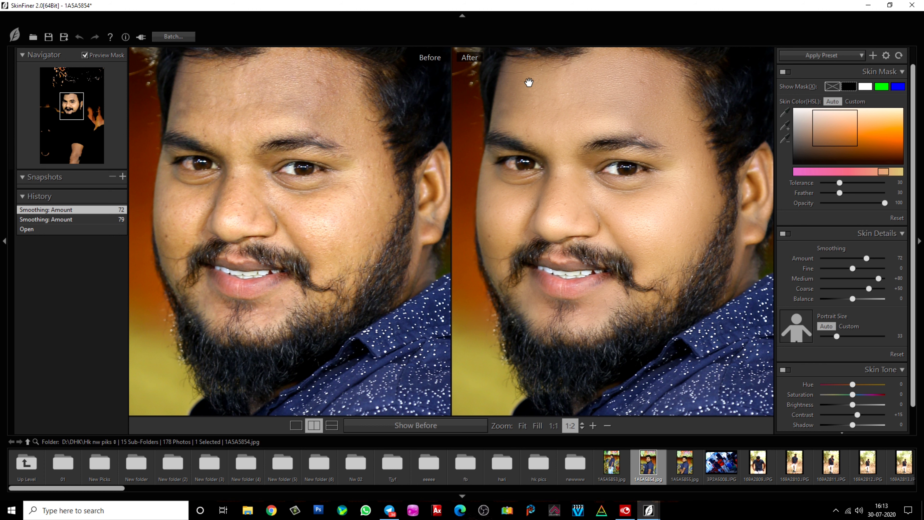
drag(866, 258, 878, 258)
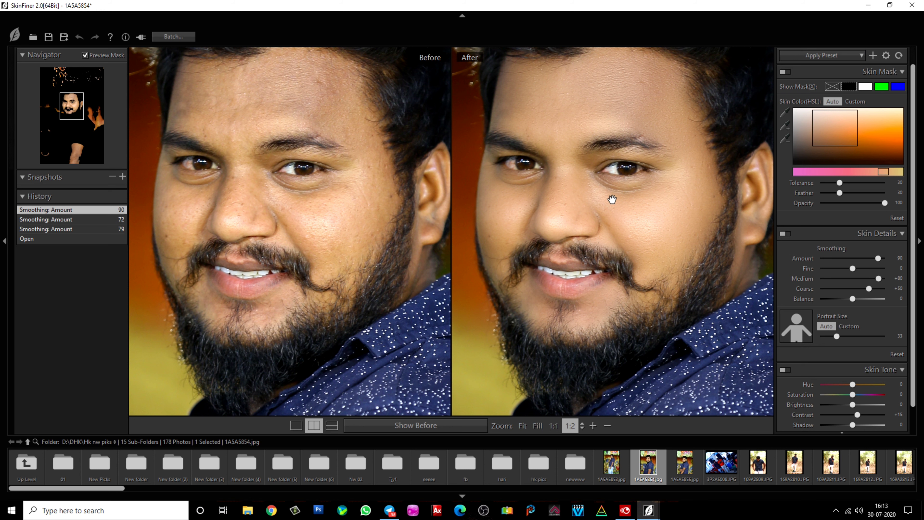
click(611, 199)
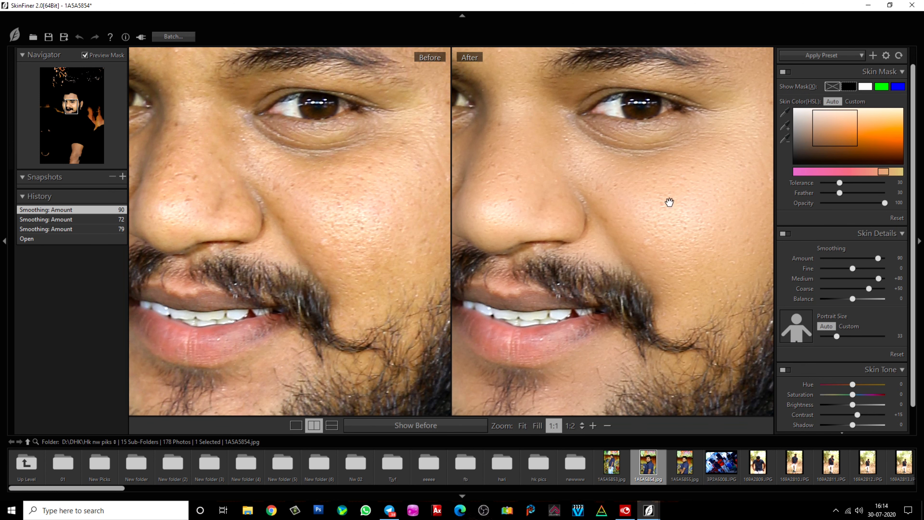
drag(718, 205, 595, 247)
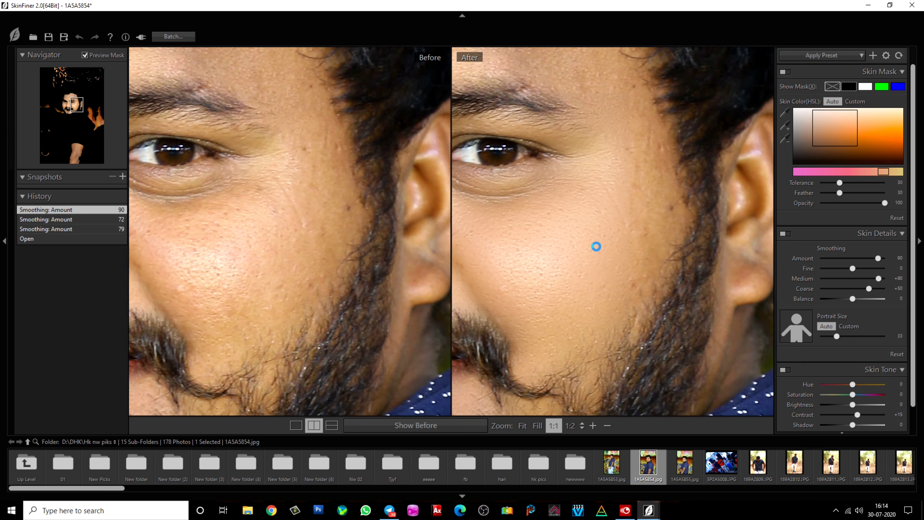
scroll(596, 245, down, 1)
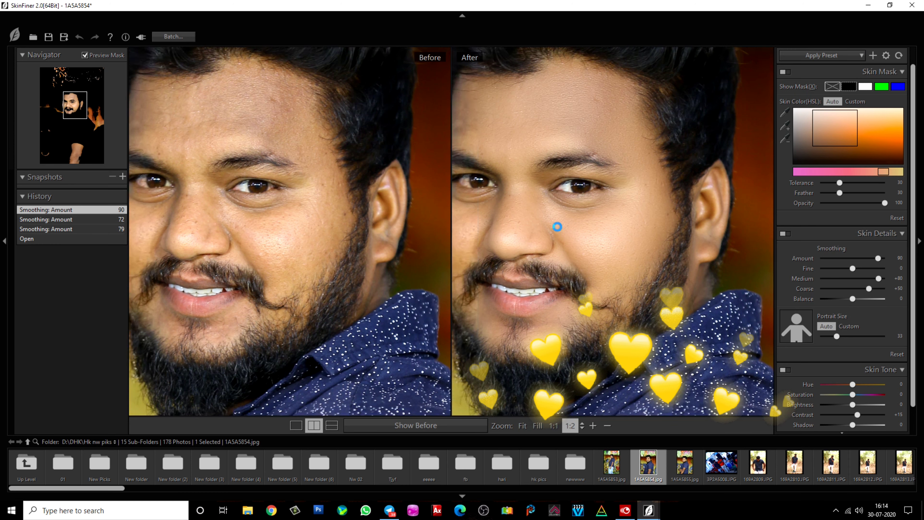
drag(551, 201, 599, 200)
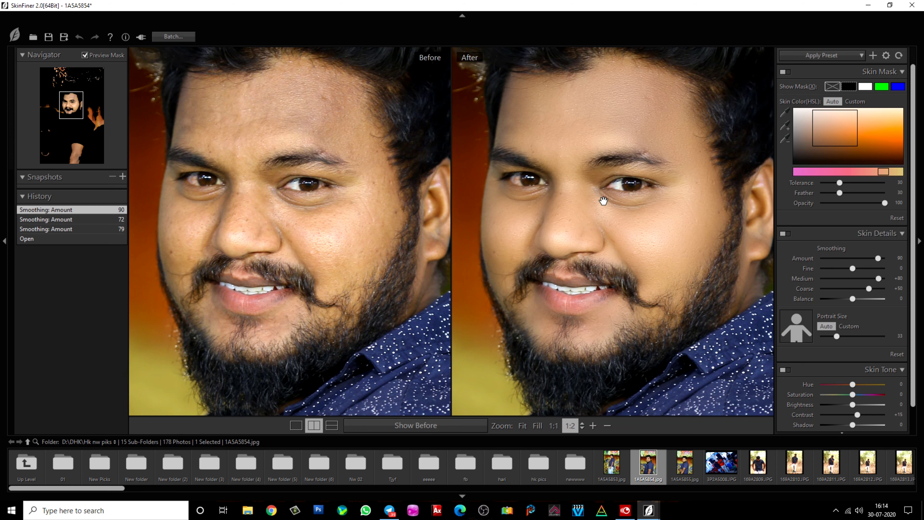
Open the photo 169A2831.JPG from the same folder for retouching.
scroll(655, 466, down, 10)
click(788, 480)
click(429, 464)
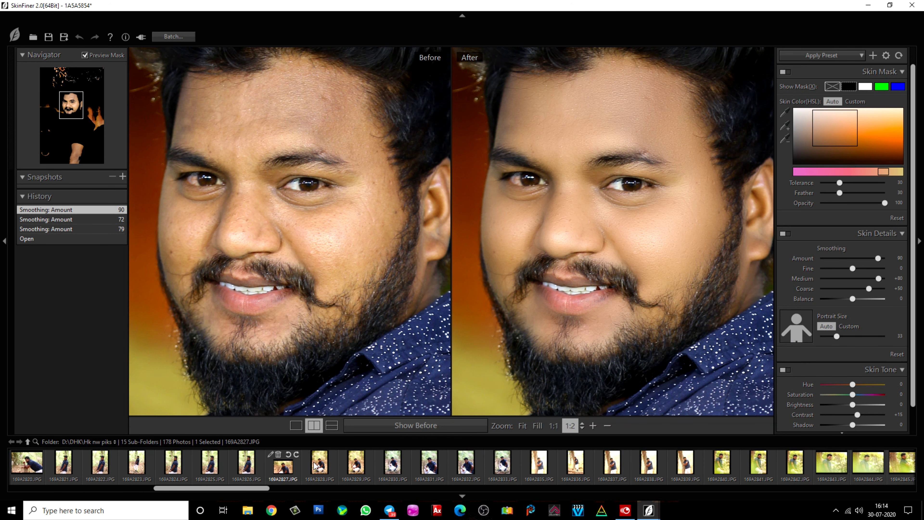
click(432, 468)
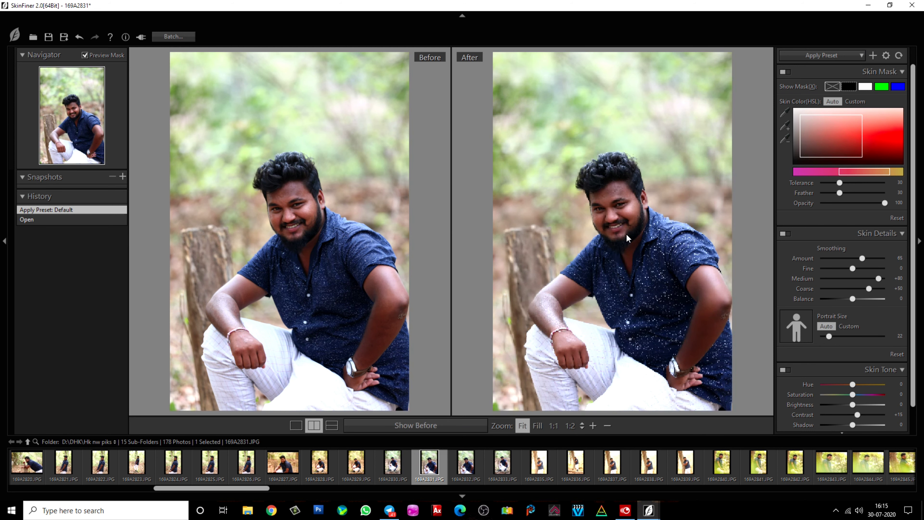
Set the Skin Tone Brightness to +85 and Contrast to +33 for the seated man's portrait.
click(622, 211)
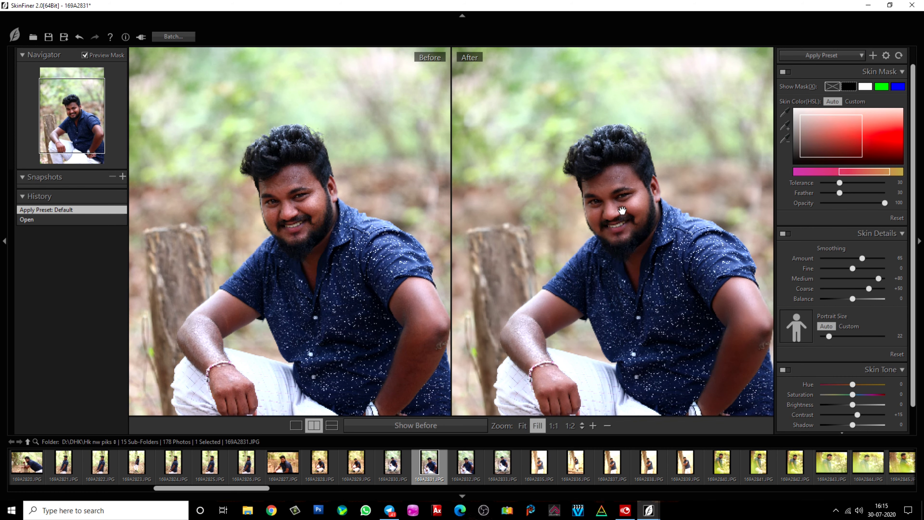
scroll(643, 268, up, 1)
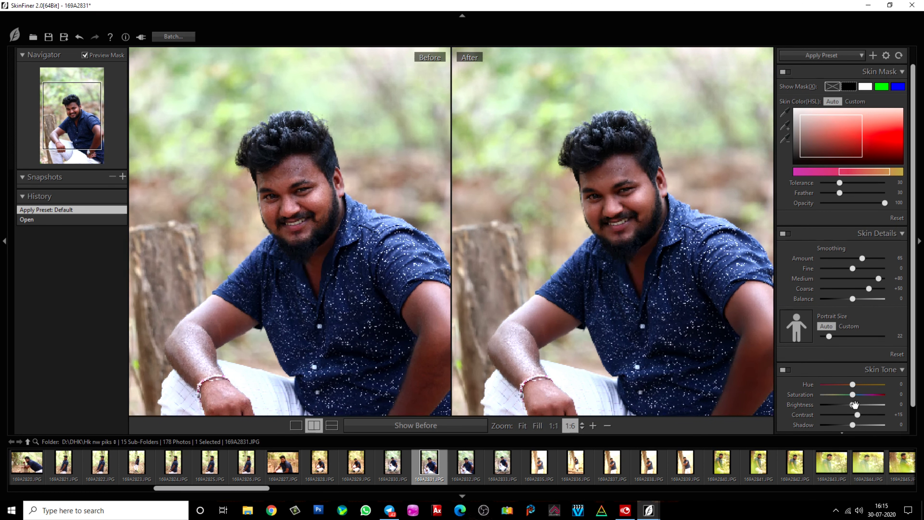
scroll(854, 404, up, 1)
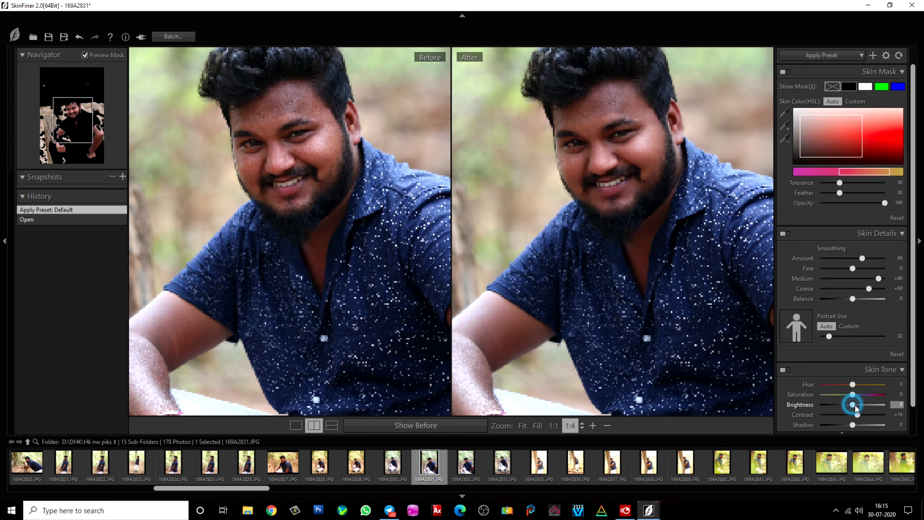
drag(855, 405, 865, 404)
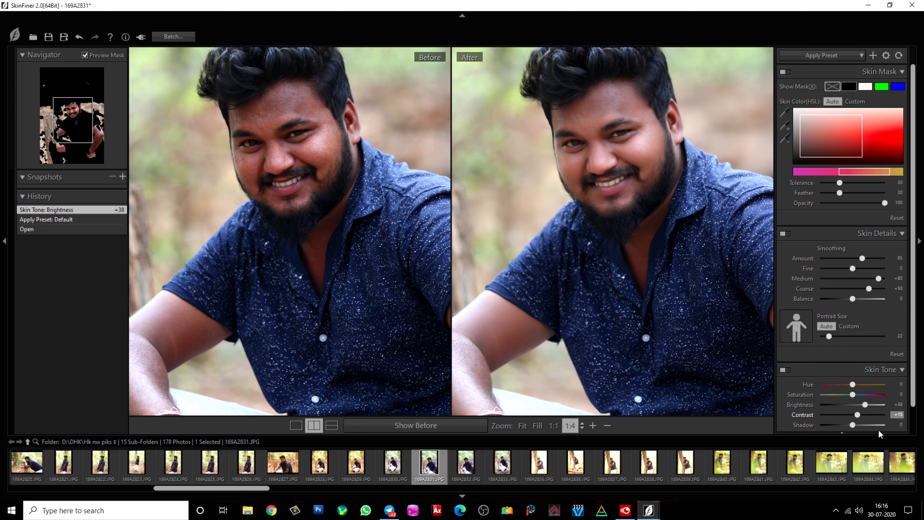
drag(865, 404, 873, 404)
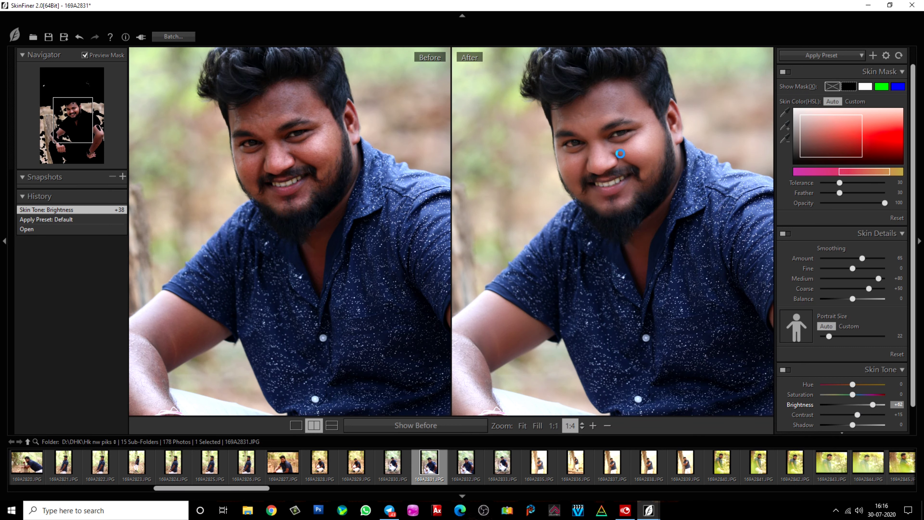
drag(874, 405, 882, 405)
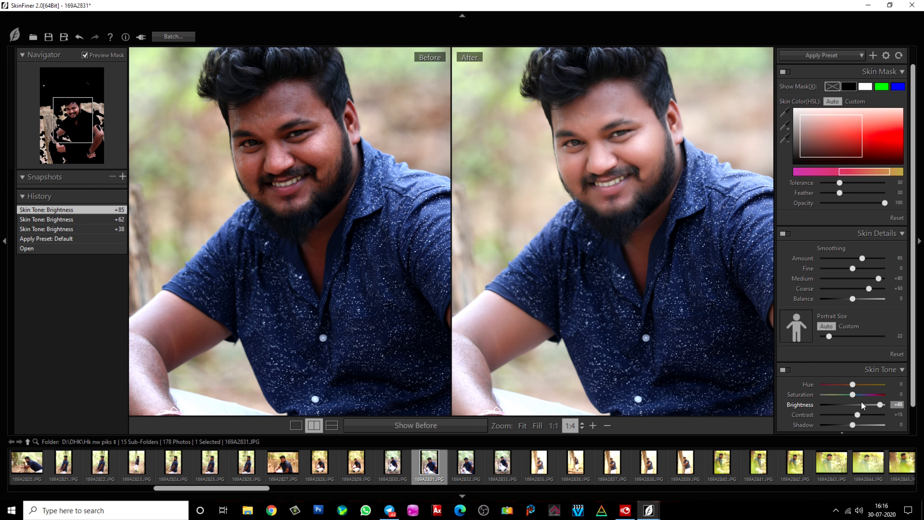
click(858, 414)
drag(860, 417, 863, 415)
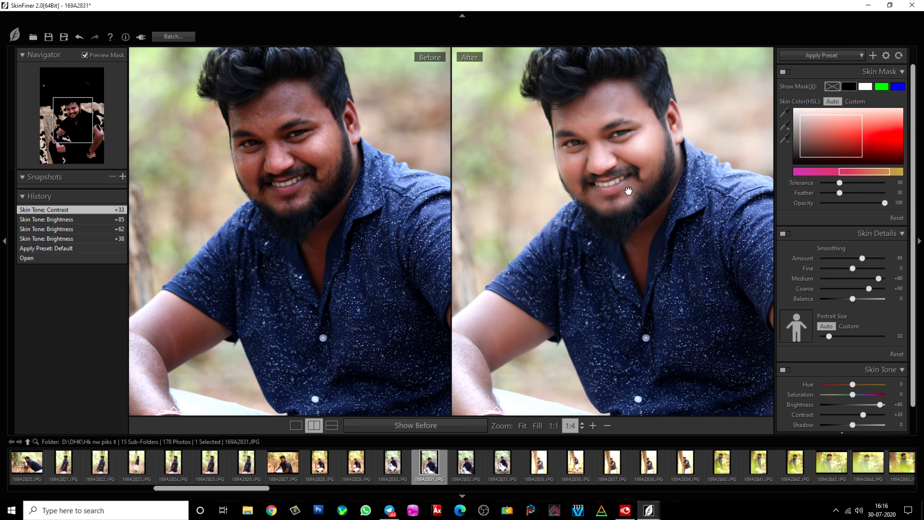
drag(629, 190, 619, 223)
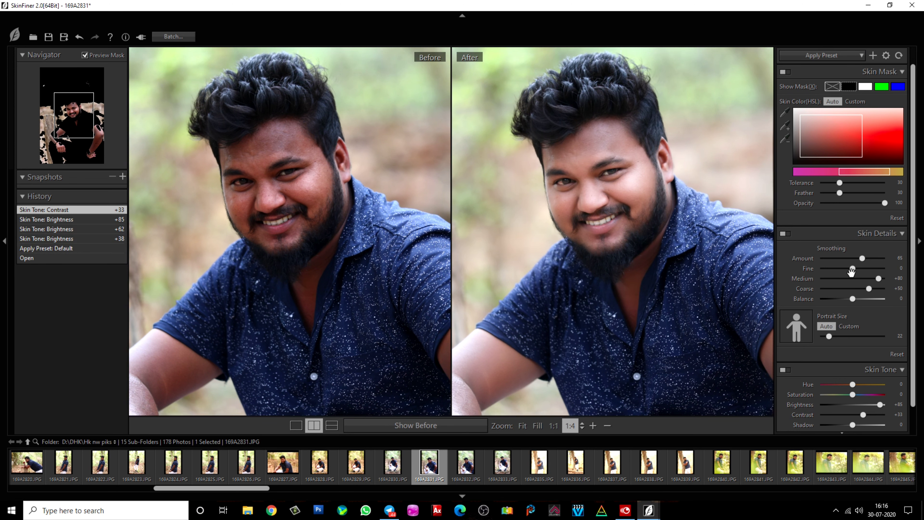
Set the skin smoothing Amount to 74 and the Skin Mask Tolerance to 26.
drag(863, 258, 869, 258)
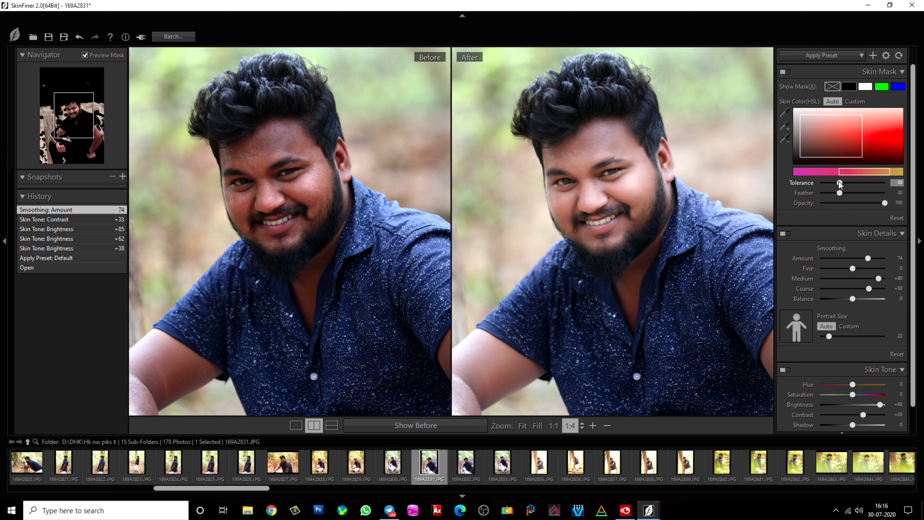
drag(839, 183, 849, 181)
mouse_move(850, 183)
mouse_down()
mouse_move(826, 181)
mouse_move(837, 182)
mouse_up()
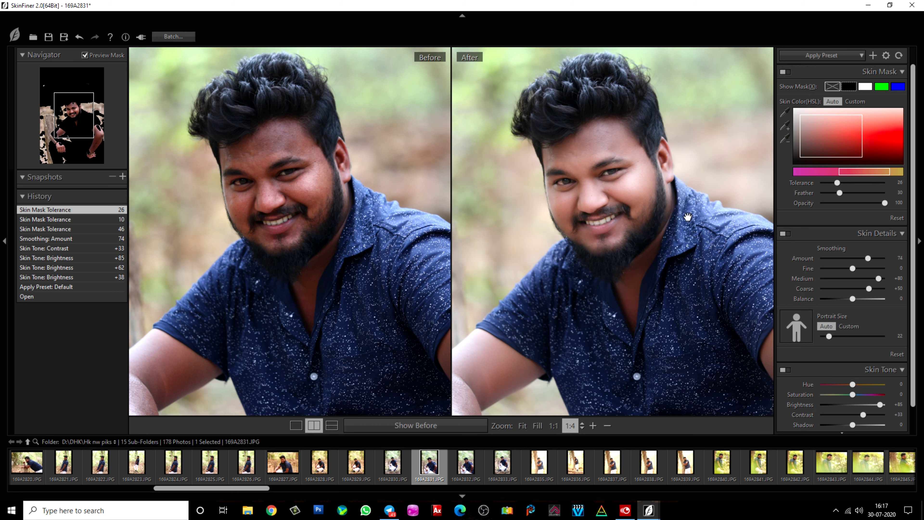
Set the Skin Tone Saturation to +10 and Brightness to +92.
drag(852, 395, 862, 394)
drag(858, 394, 856, 394)
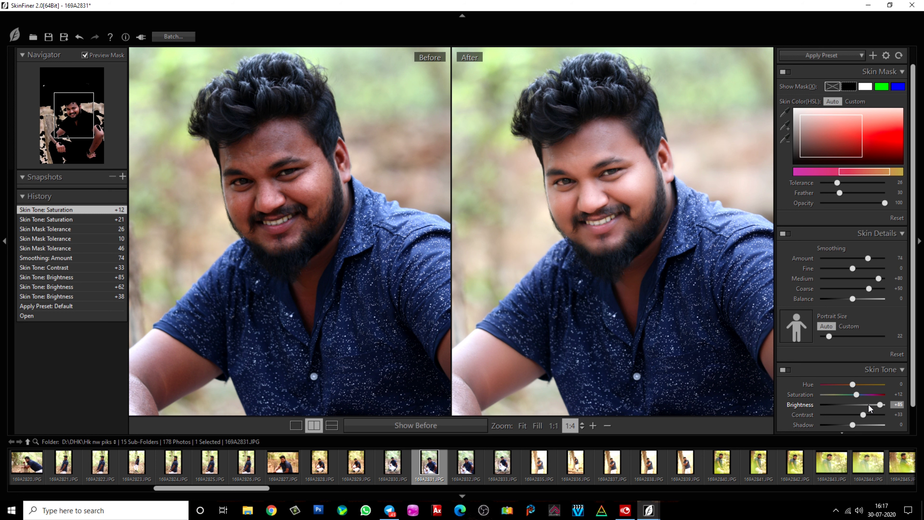
drag(856, 396, 855, 395)
click(884, 404)
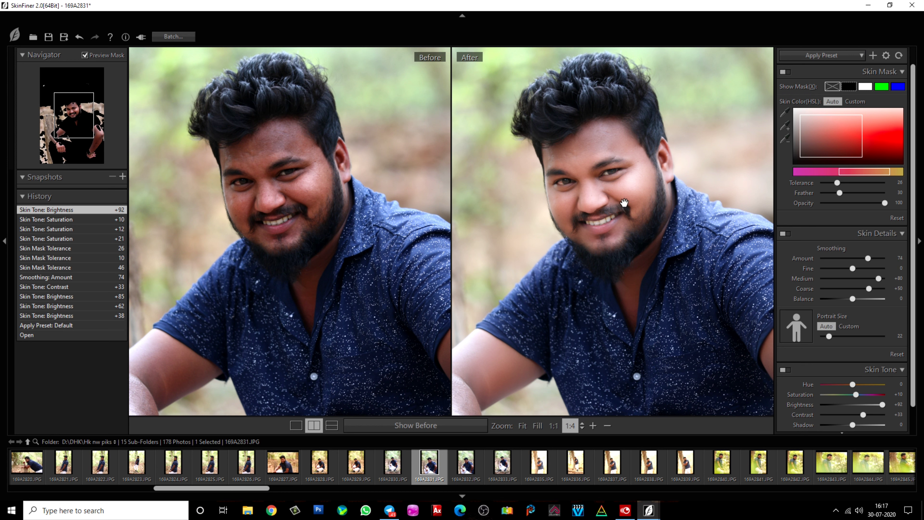
scroll(624, 203, up, 1)
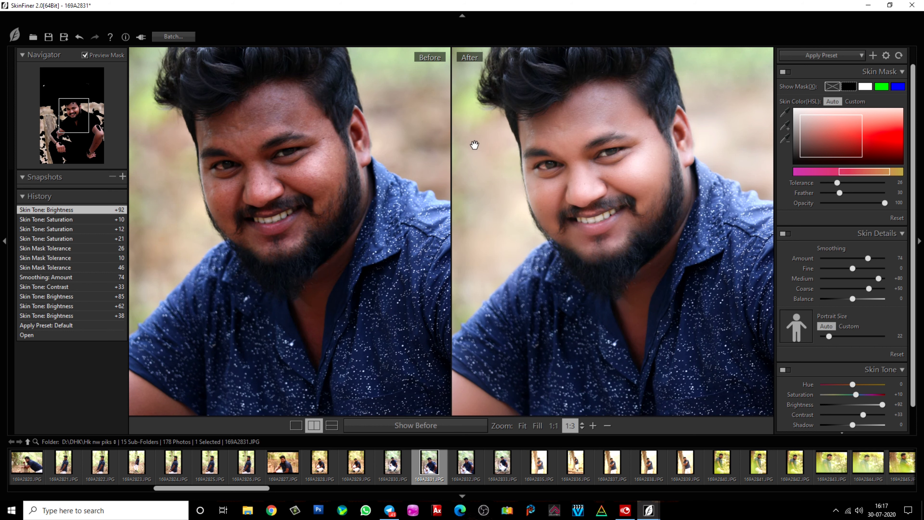
click(22, 196)
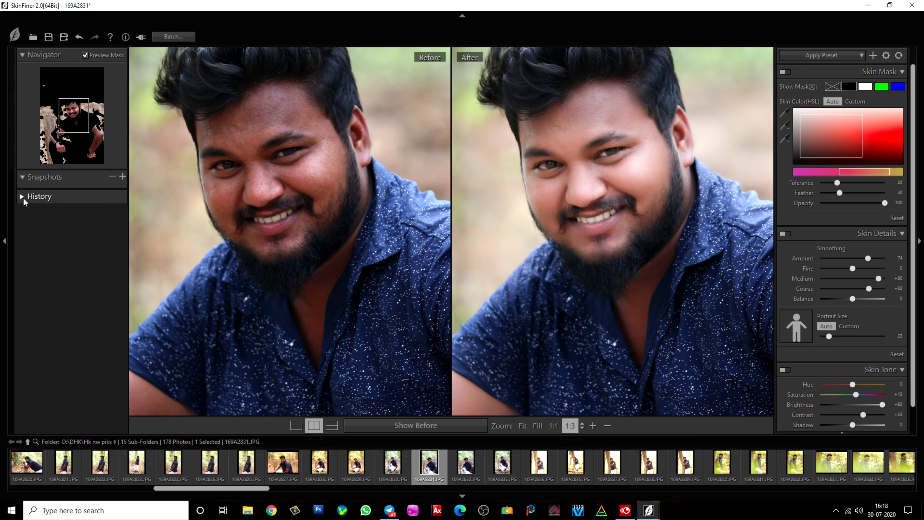
click(23, 197)
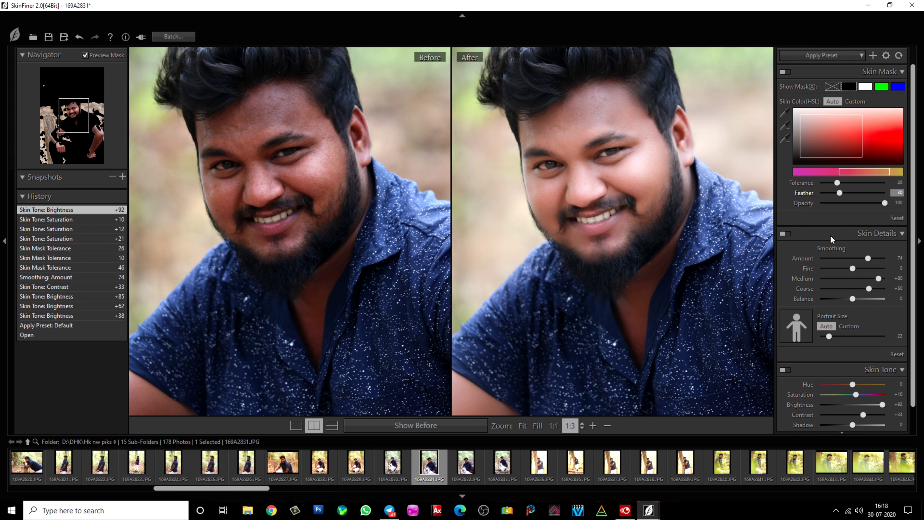
click(861, 55)
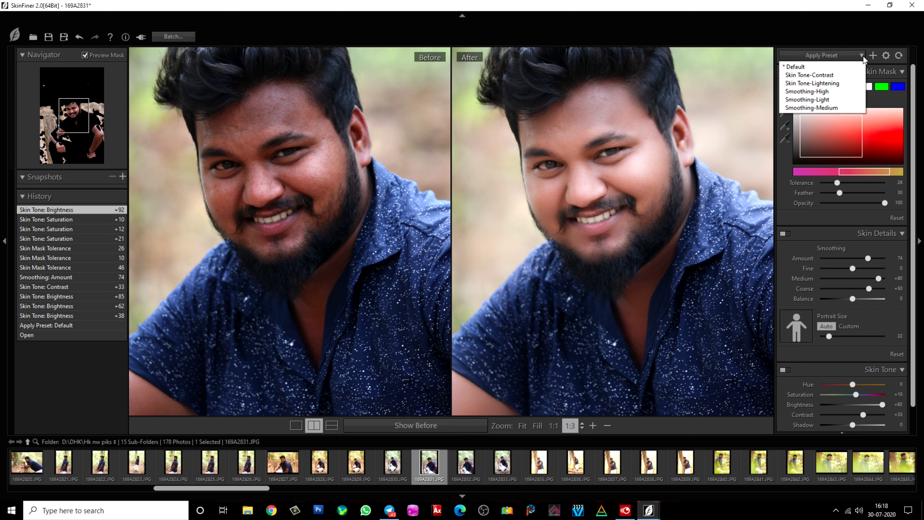
click(809, 312)
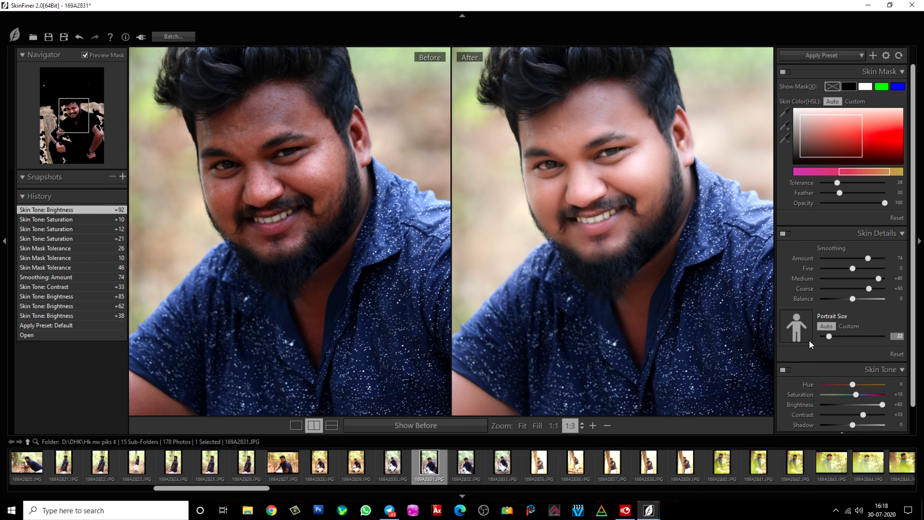
Set the Skin Tone Shadow to +9 and compare the retouched face close up with the original.
mouse_move(854, 424)
mouse_down()
mouse_move(865, 423)
mouse_move(855, 424)
mouse_up()
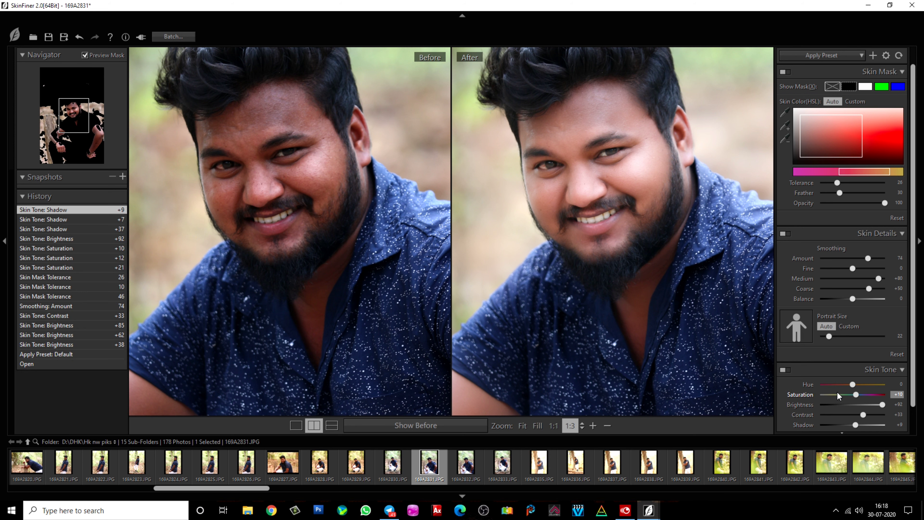
scroll(530, 213, up, 1)
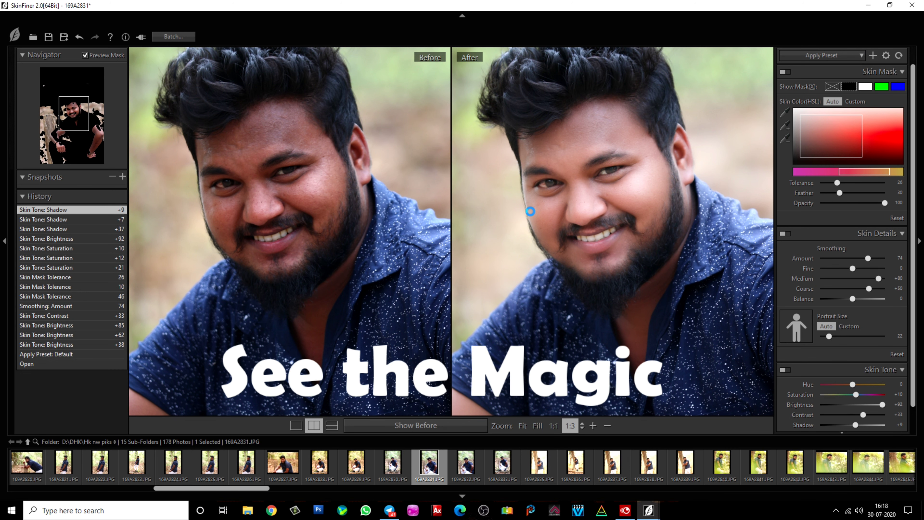
scroll(531, 211, up, 1)
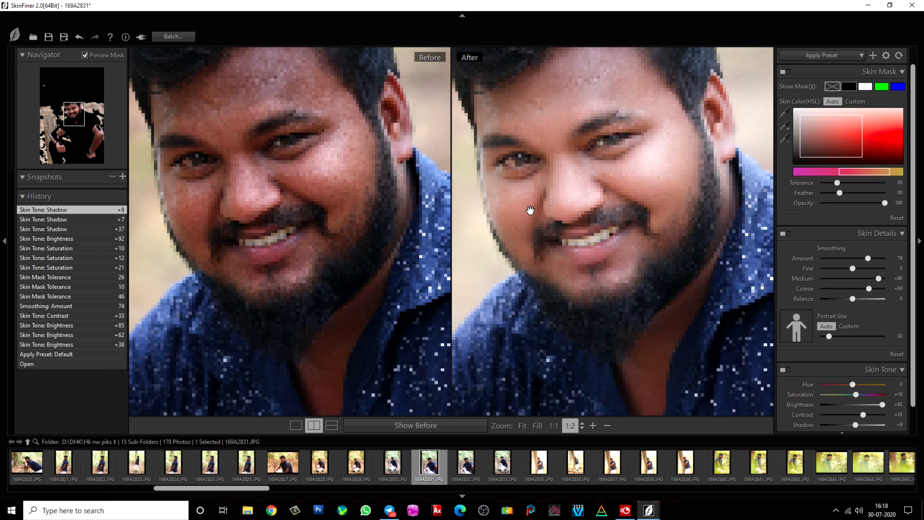
click(557, 188)
click(539, 186)
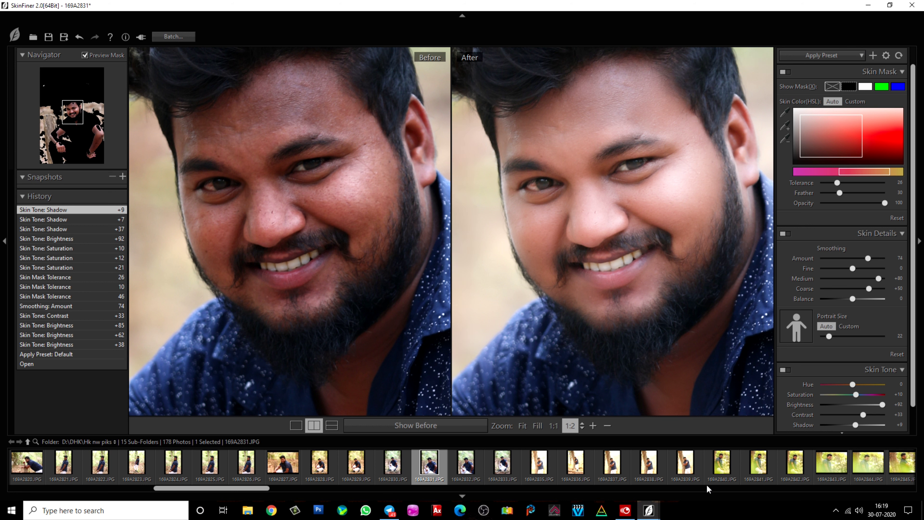
click(679, 511)
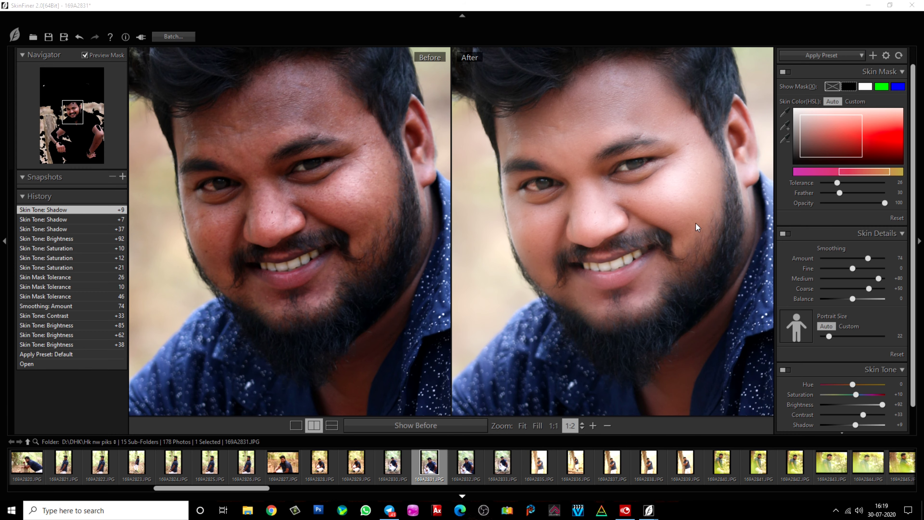